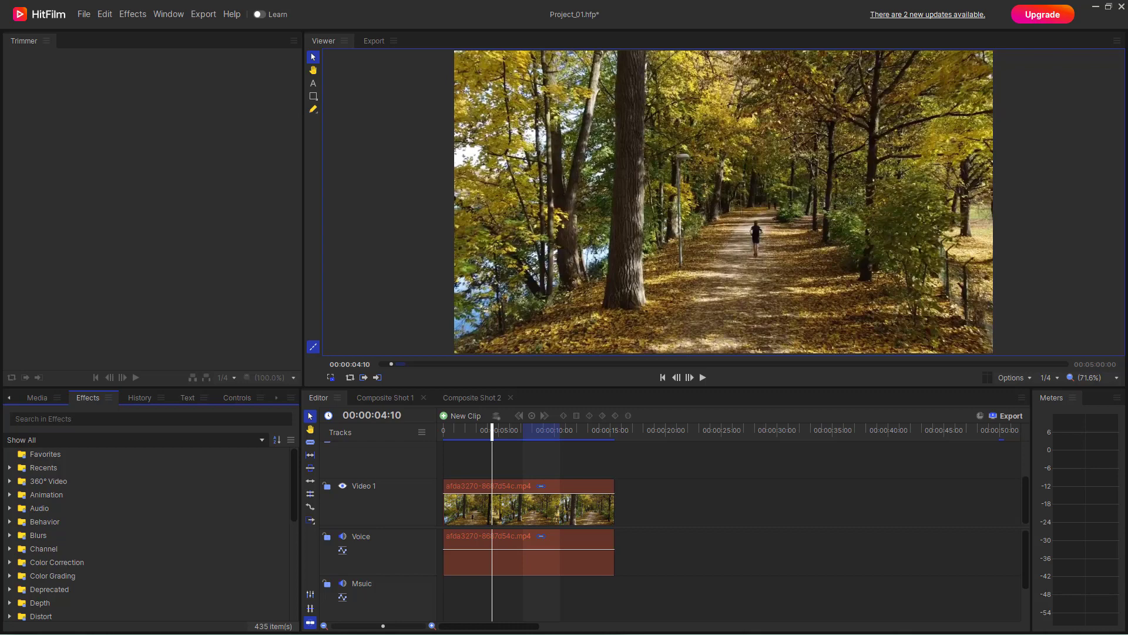
Step: Apply the Light Flares effect from the Lights & Flares category to the forest path clip on the Video 1 track
left_click(594, 512)
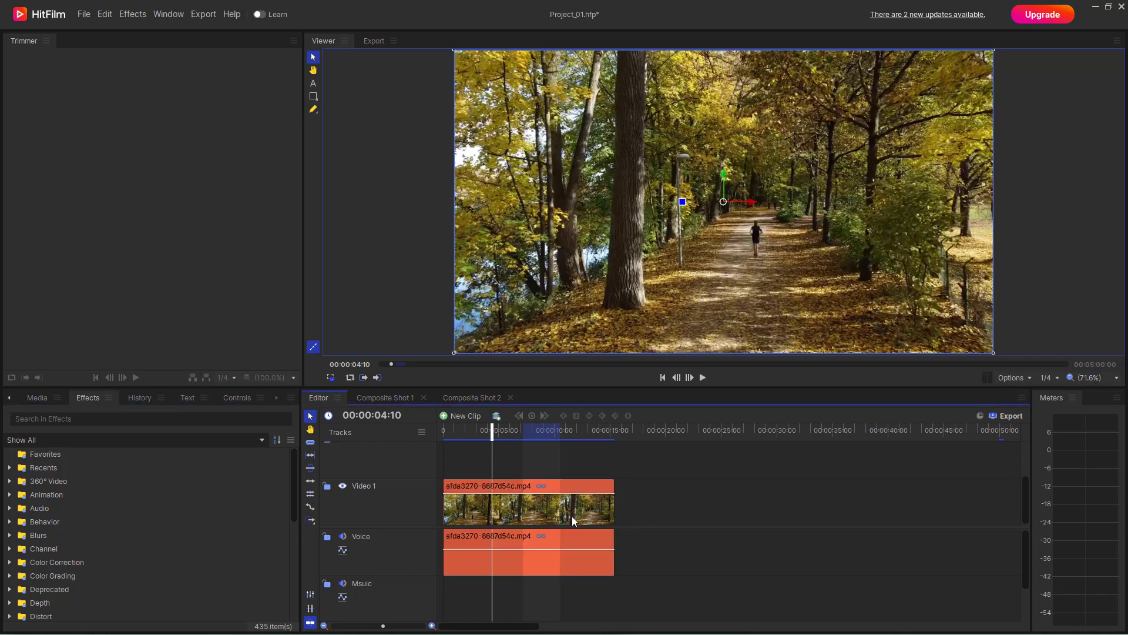
scroll(52, 520, "down", 4)
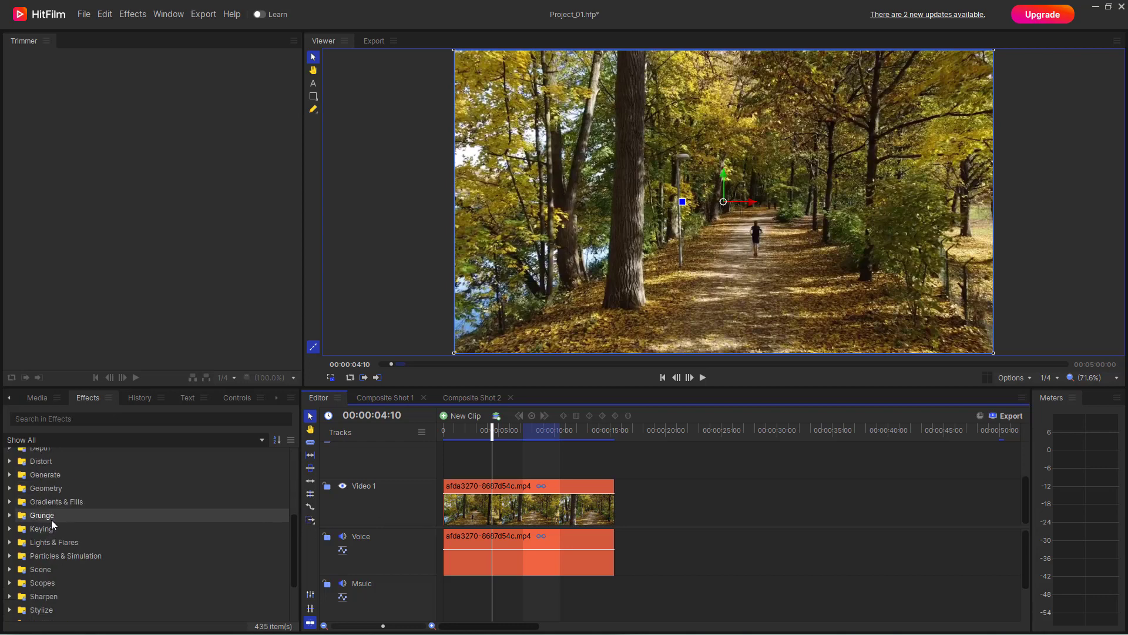
scroll(51, 519, "down", 1)
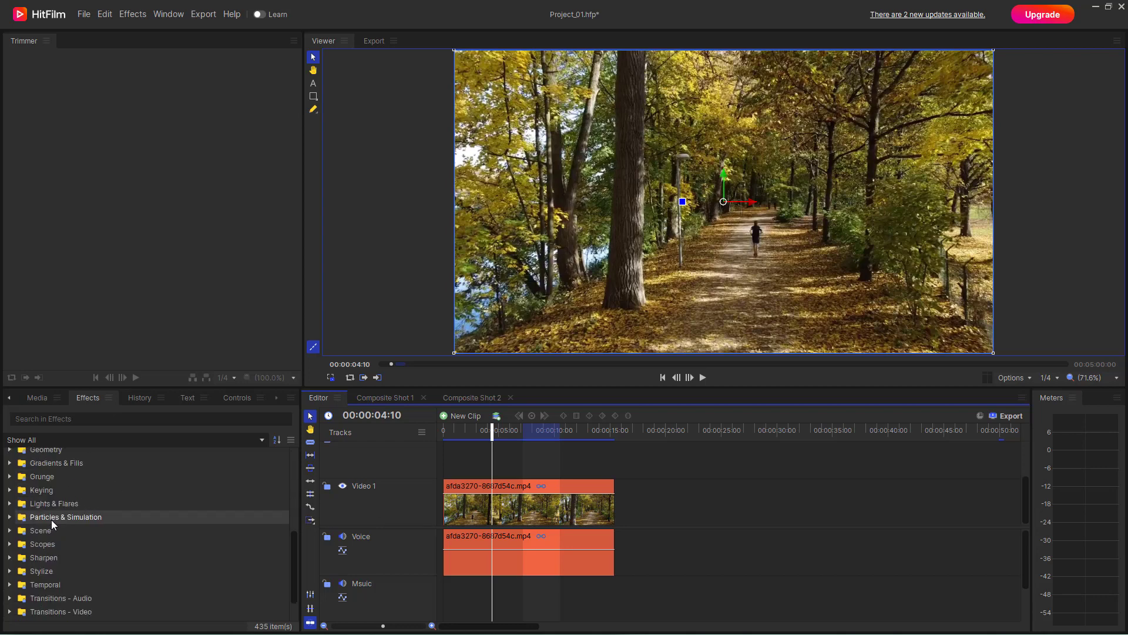
left_click(13, 505)
scroll(59, 523, "down", 2)
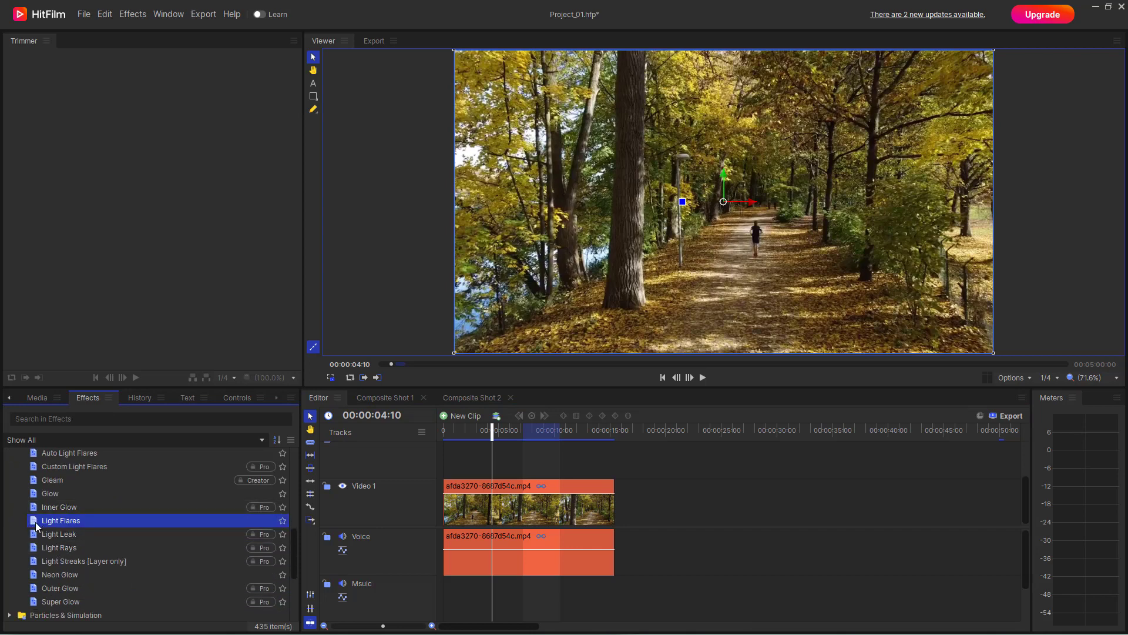
left_click_drag(36, 520, 485, 501)
scroll(252, 506, "down", 1)
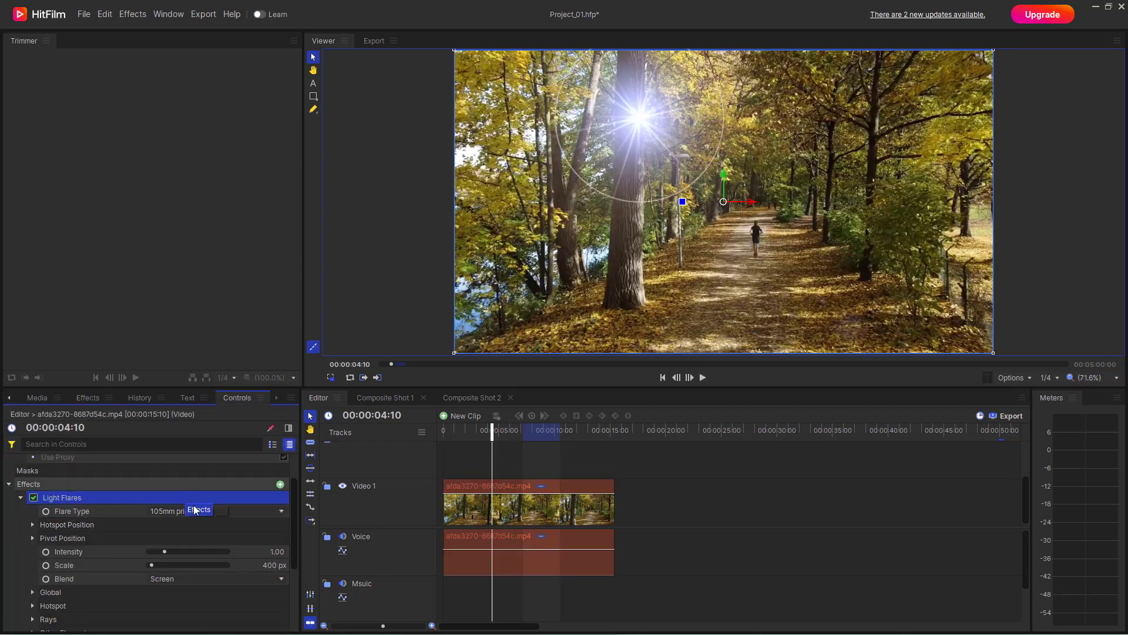
Step: Try the Anamorphic halo and Chromatic arc double flare types, and settle on Anamorphic streak
left_click(198, 511)
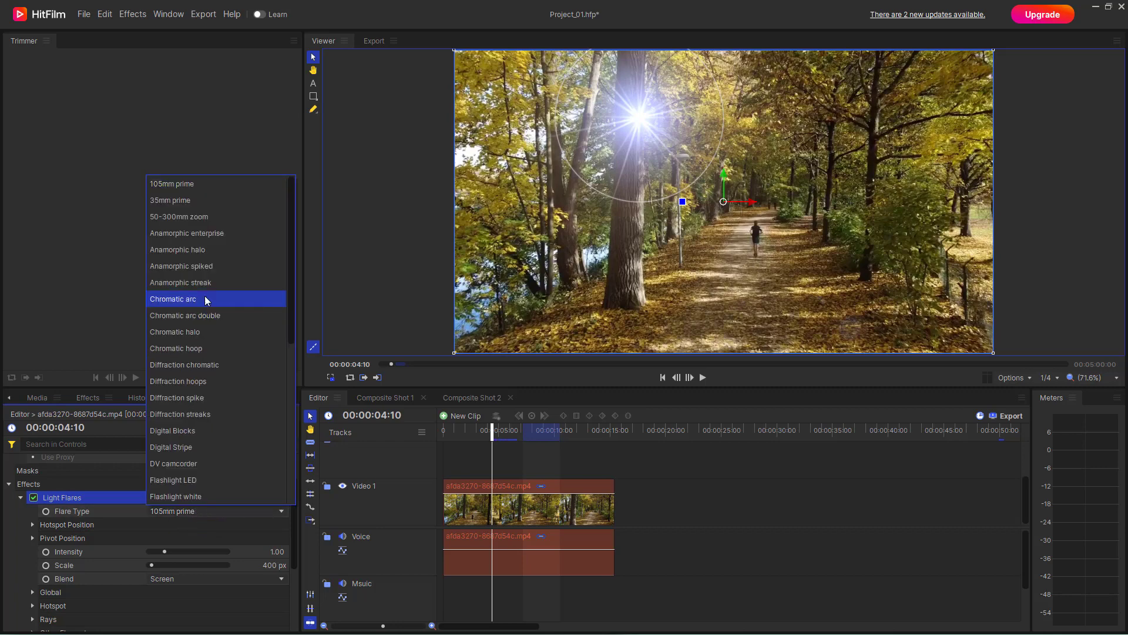
left_click(209, 256)
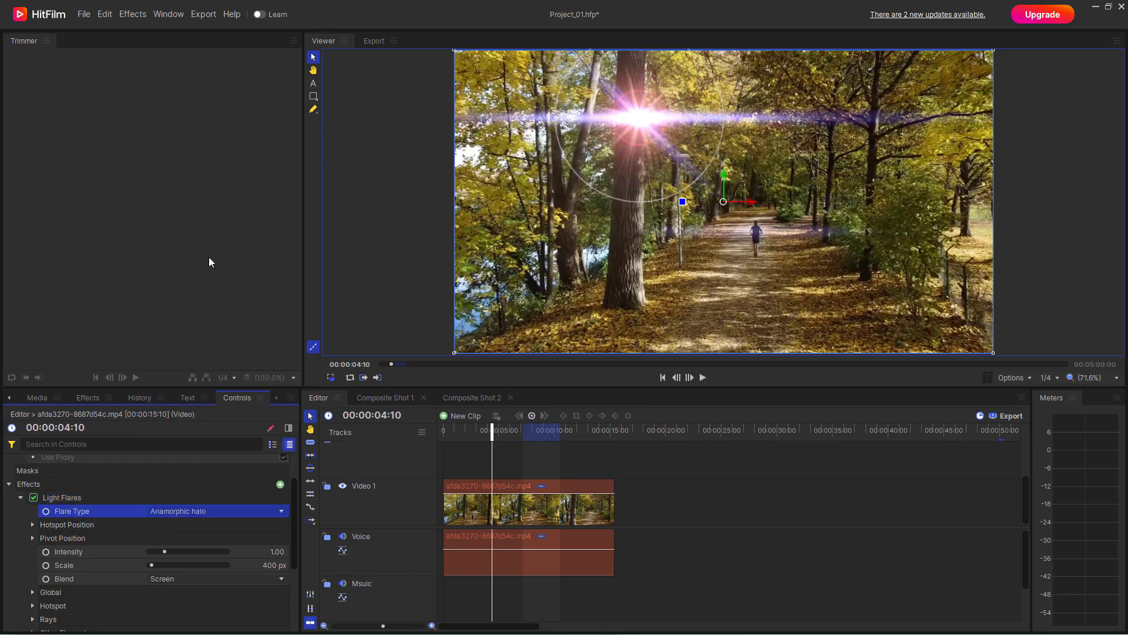
left_click(180, 512)
left_click(219, 299)
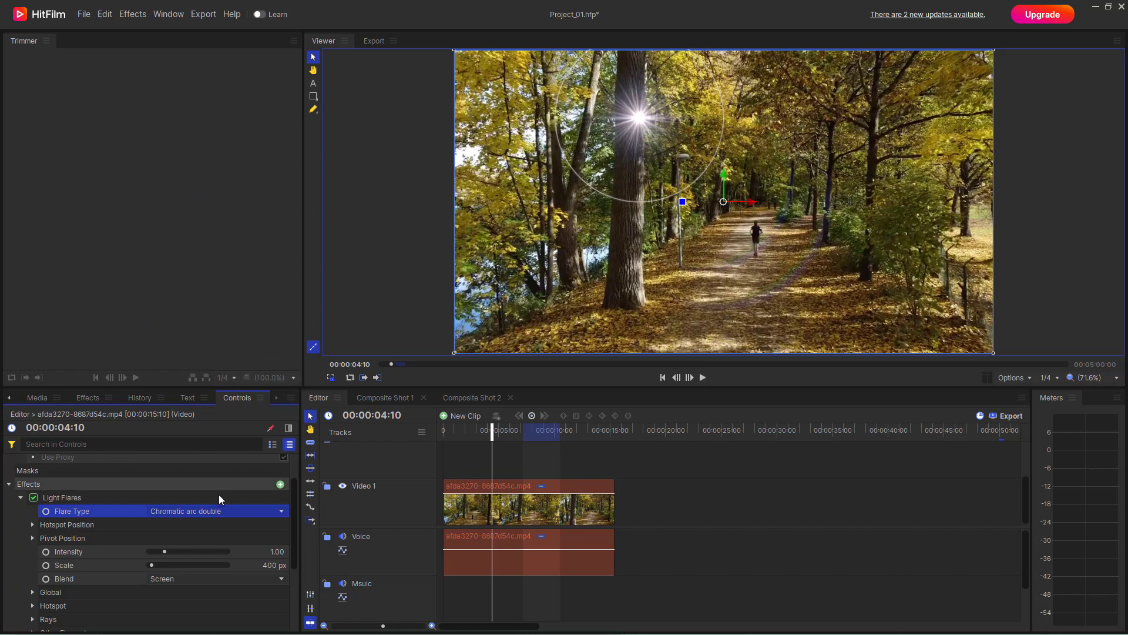
left_click(216, 506)
scroll(202, 306, "up", 1)
left_click(203, 285)
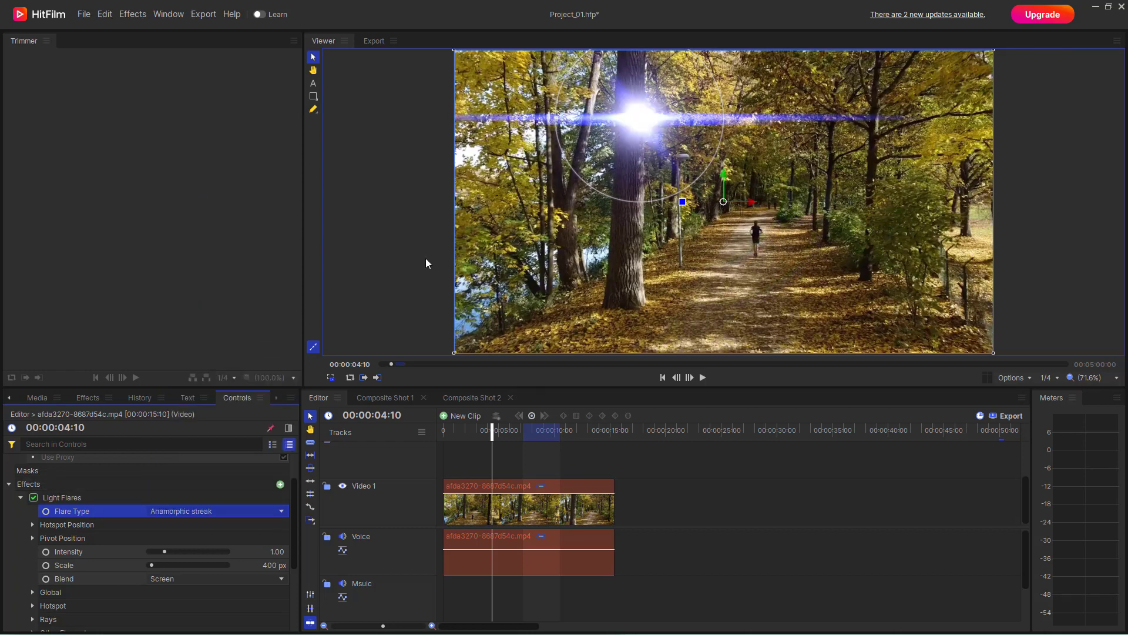
Step: Move the flare's hotspot into the trees beyond the path, centered at 301, 166, and enlarge its scale to 600 px
left_click_drag(645, 113, 855, 131)
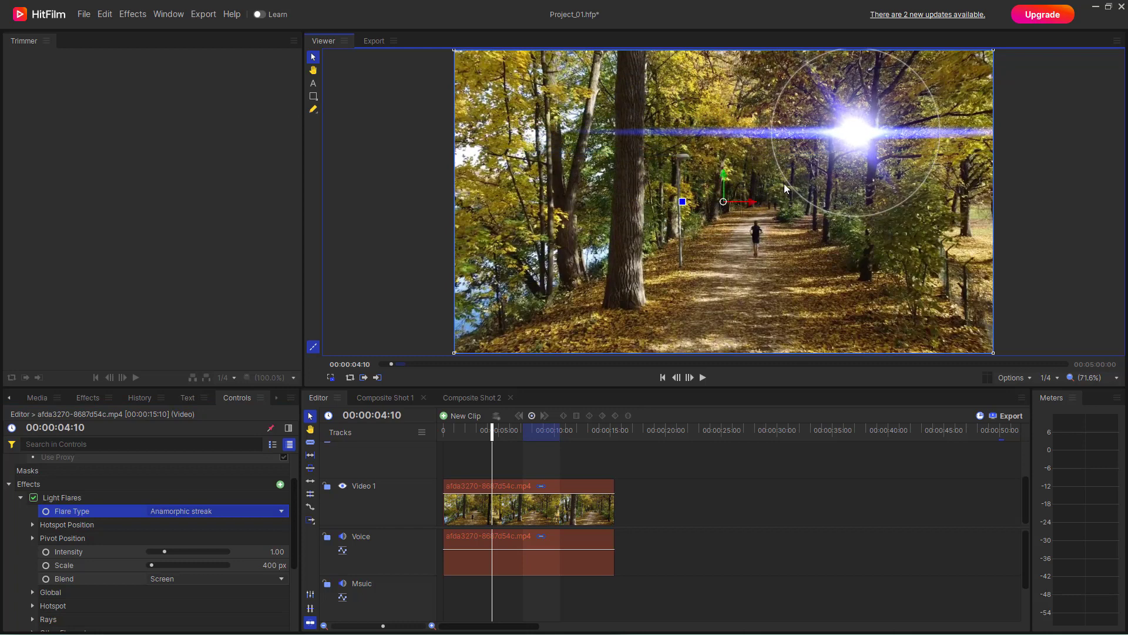
left_click_drag(788, 181, 767, 209)
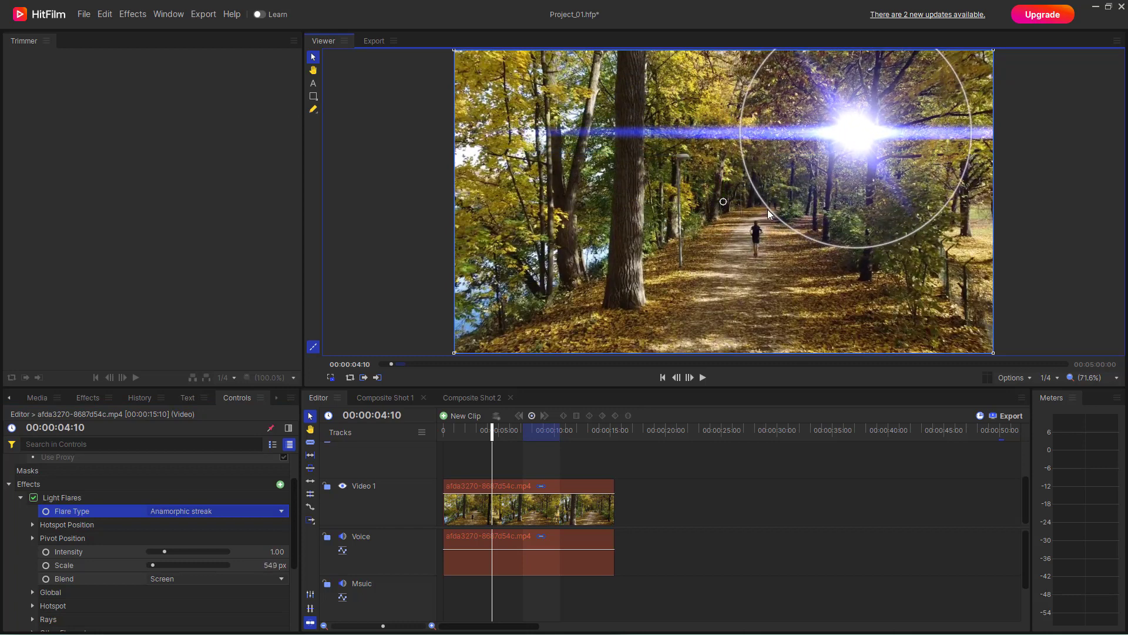
left_click(33, 525)
scroll(130, 512, "down", 1)
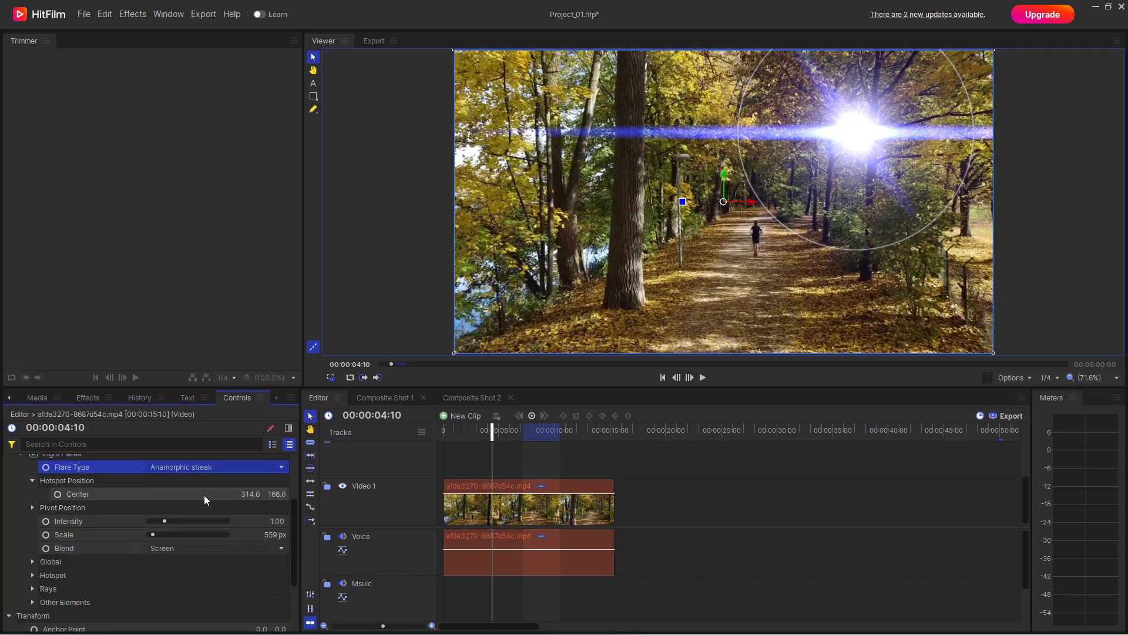
left_click_drag(203, 495, 151, 535)
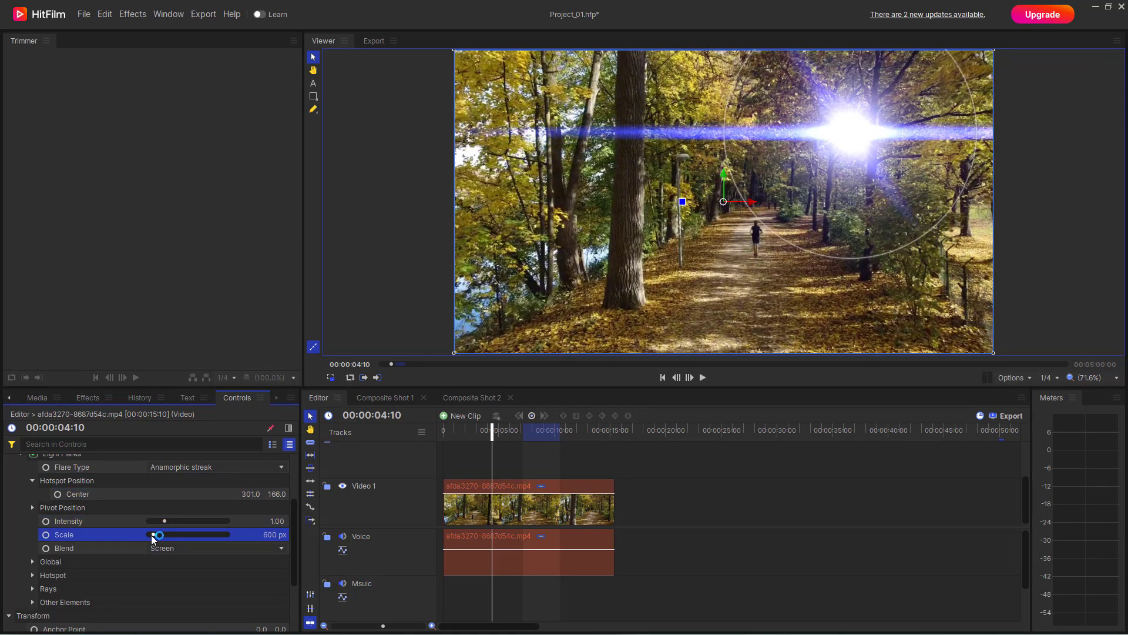
Step: Set the Light Flares blend mode to Lighten
left_click(199, 548)
left_click(199, 549)
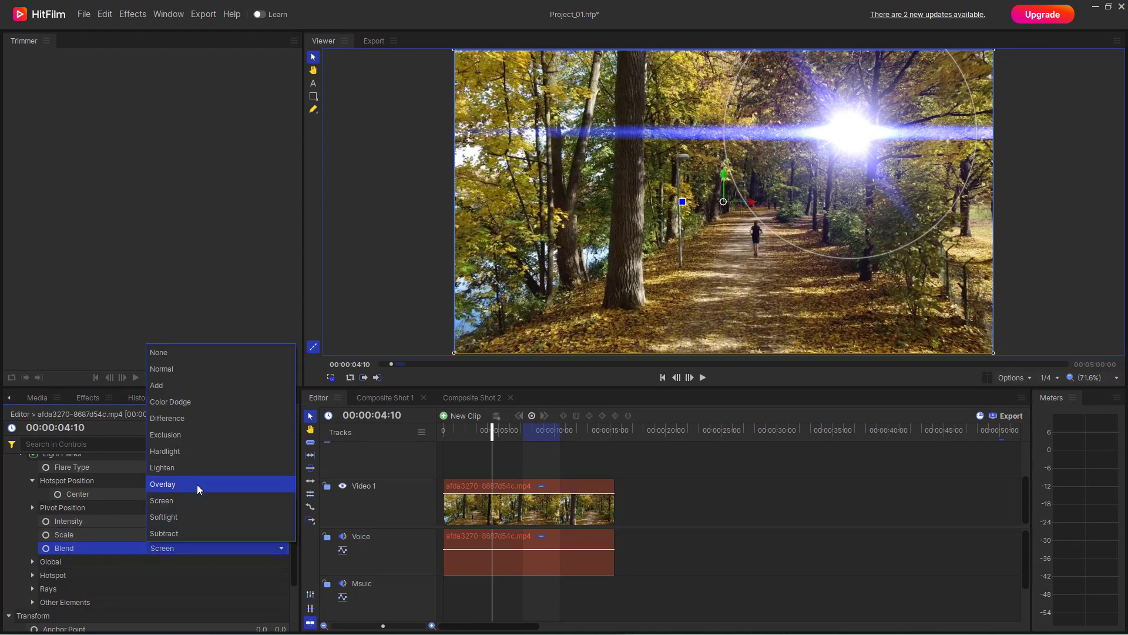
left_click(203, 466)
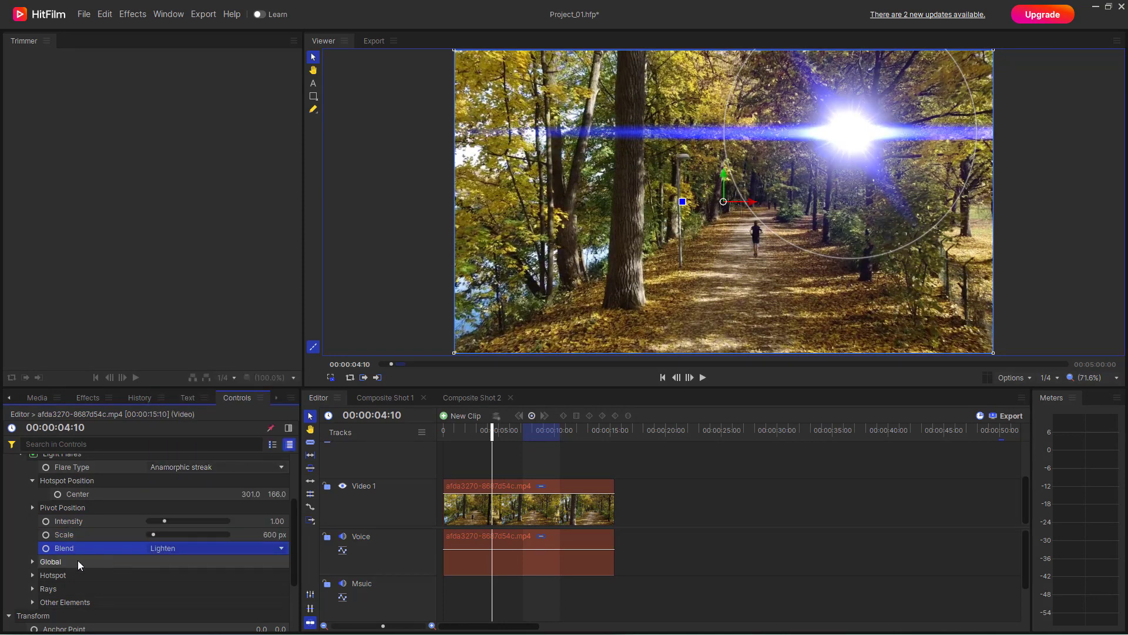
Step: Set the flare's global color to pale yellow (255, 238, 144), with saturation 1.08 and hue shift 355°
left_click(31, 562)
scroll(180, 528, "down", 3)
left_click(283, 481)
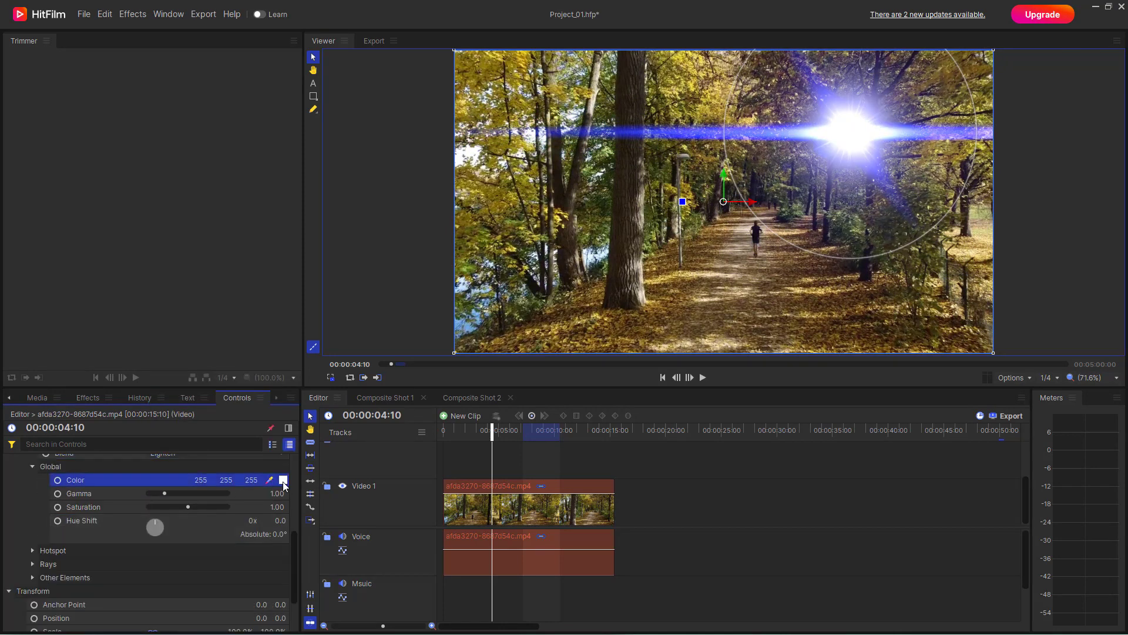
mouse_move(620, 206)
left_mouse_down()
mouse_move(609, 245)
mouse_move(554, 192)
left_mouse_up()
left_click_drag(531, 320, 518, 317)
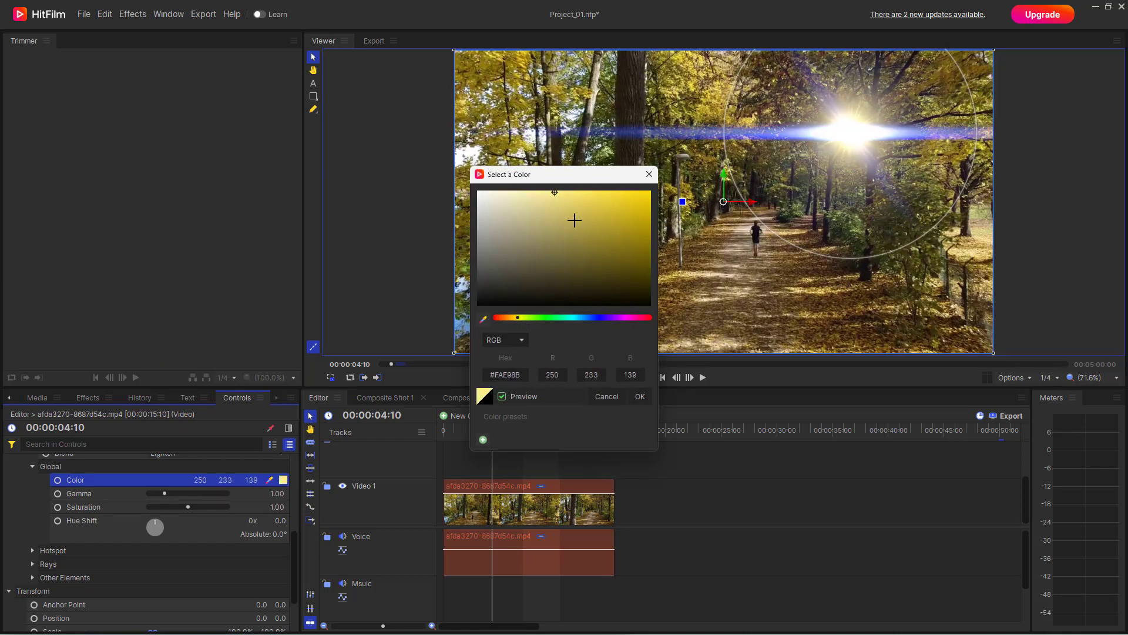
left_click_drag(549, 177, 552, 177)
left_click(640, 397)
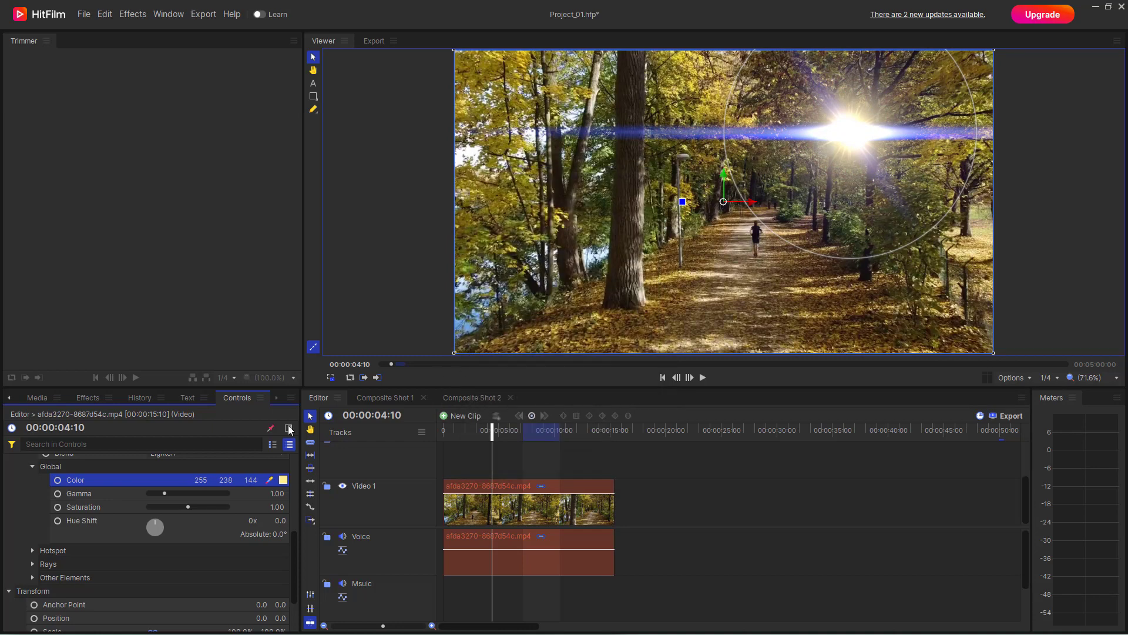
left_click_drag(165, 494, 164, 519)
Step: Set the flare's hotspot brightness to 1.15, its color to light pink (244, 179, 179) and its scale to 1.40
left_click(33, 550)
scroll(147, 524, "down", 1)
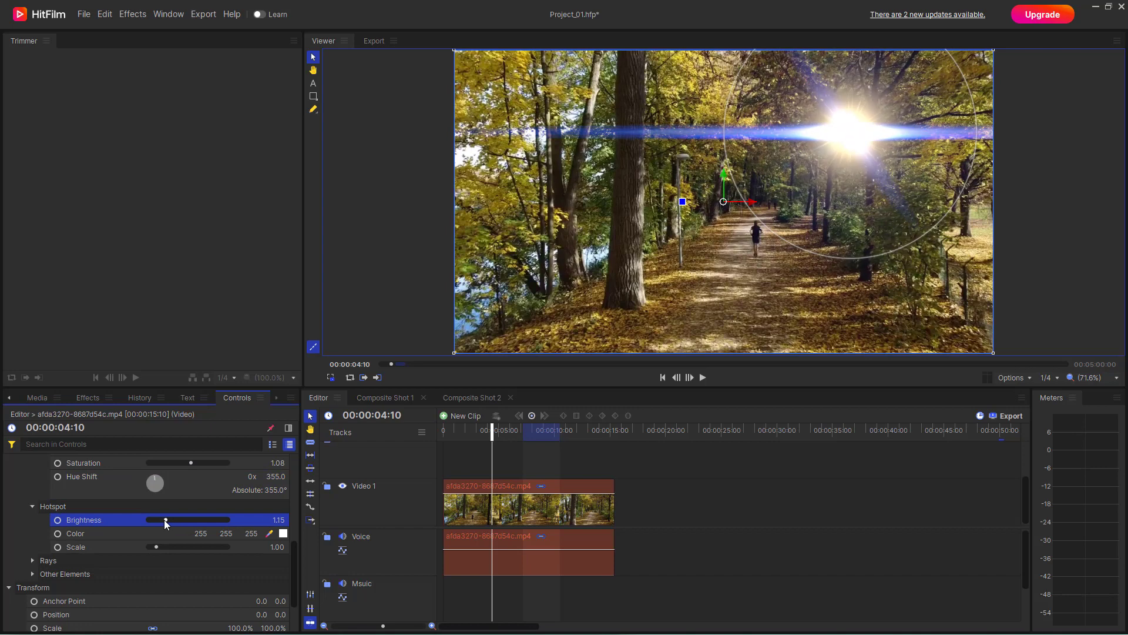
left_click(283, 533)
left_click_drag(587, 235, 524, 195)
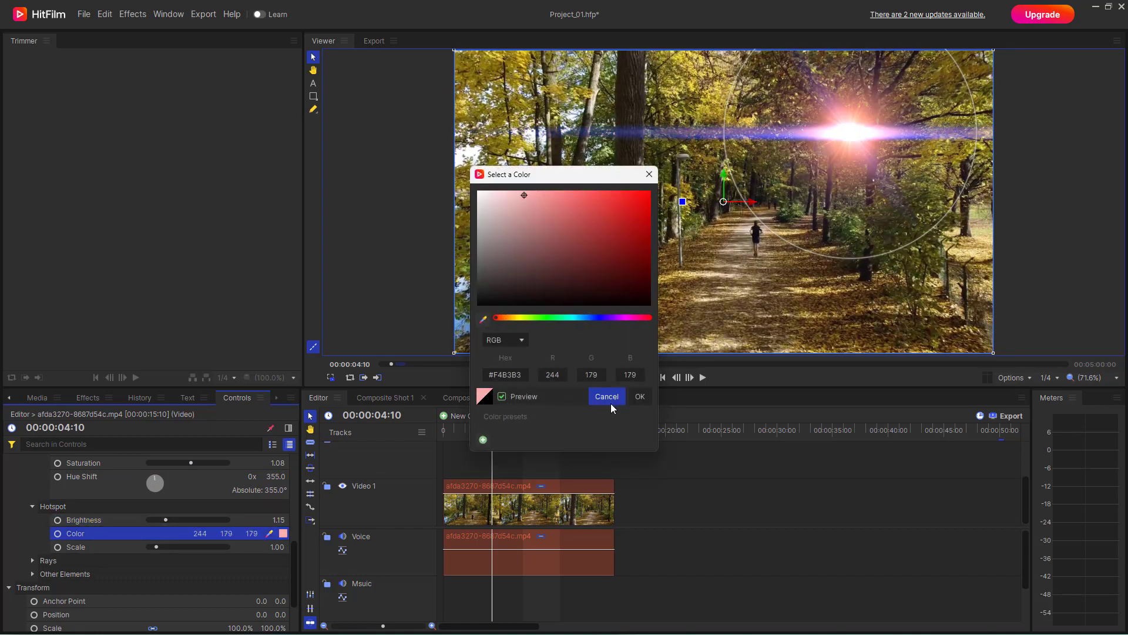
left_click(640, 396)
scroll(194, 525, "down", 1)
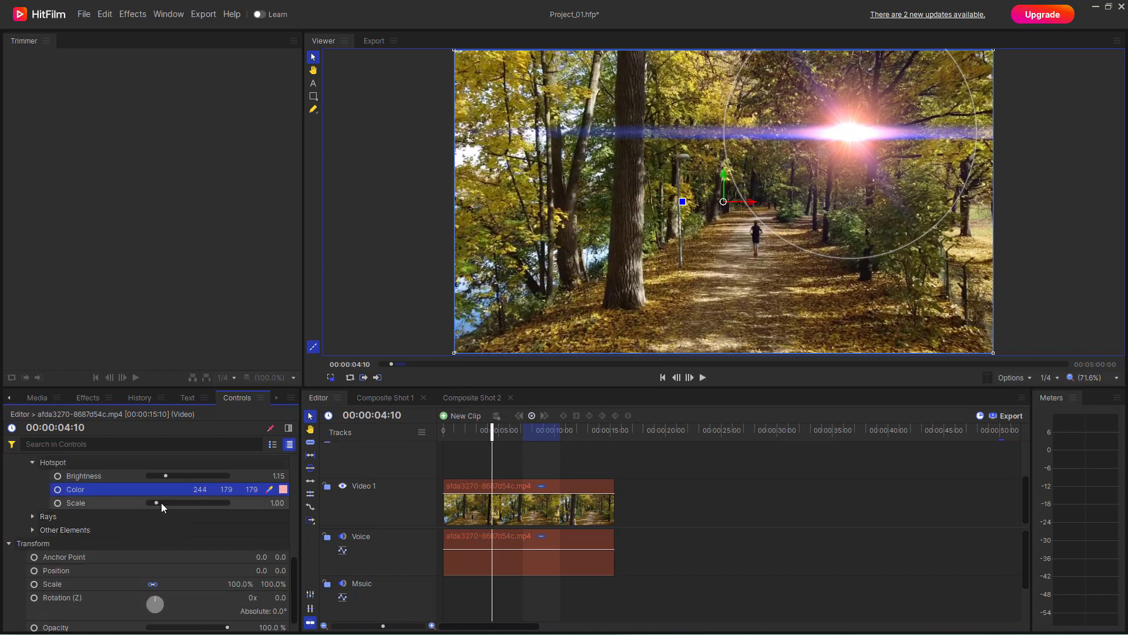
left_click_drag(161, 502, 196, 535)
Step: Adjust the flare's rays to brightness 1.15, quantity scale 1.70, rotation 16°, length scale 0.90 and width scale 1.90
left_click(32, 517)
scroll(164, 531, "down", 1)
left_click(157, 507)
left_click(164, 538)
Step: Set the flare's other elements to brightness 2.95, dark red color (108, 51, 51) and scale 7.50
left_click(33, 566)
scroll(135, 543, "down", 1)
left_click(277, 549)
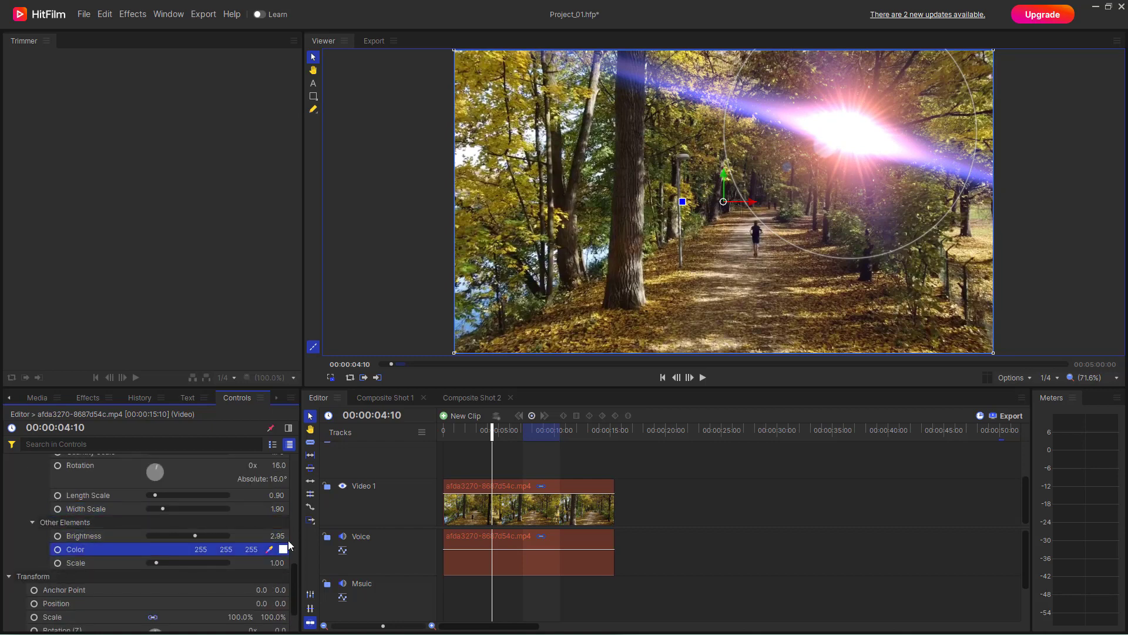
left_click(284, 550)
mouse_move(575, 249)
left_mouse_down()
mouse_move(553, 218)
mouse_move(569, 259)
left_mouse_up()
left_click(640, 396)
left_click_drag(174, 563, 208, 564)
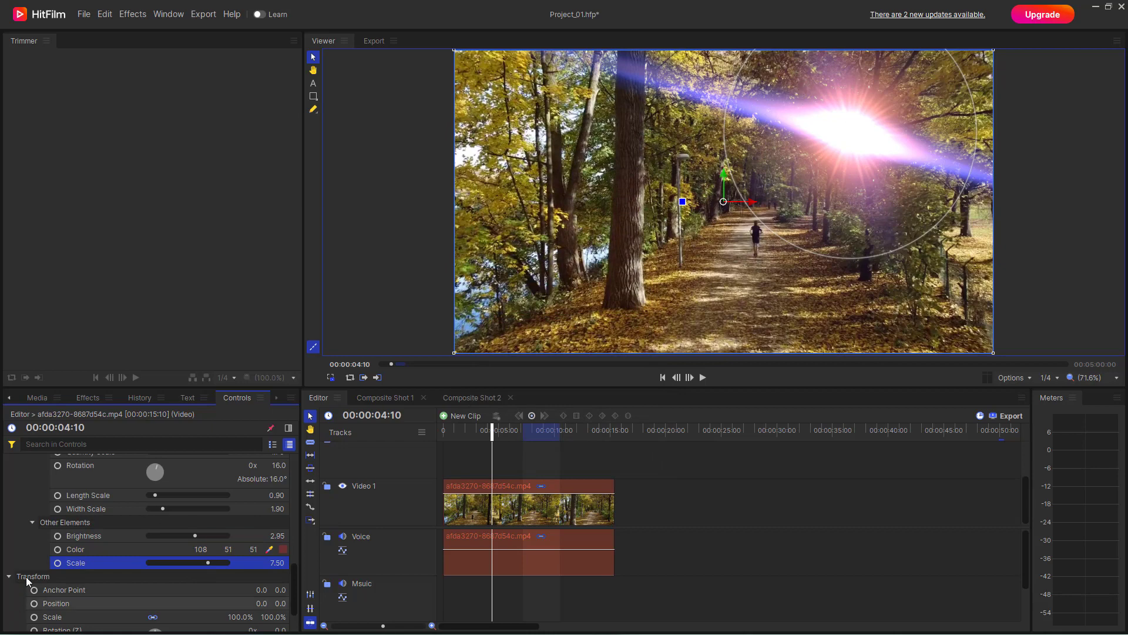
Step: Add the Light Leak effect to the same clip on the Video 1 track
scroll(75, 526, "up", 5)
scroll(79, 529, "up", 5)
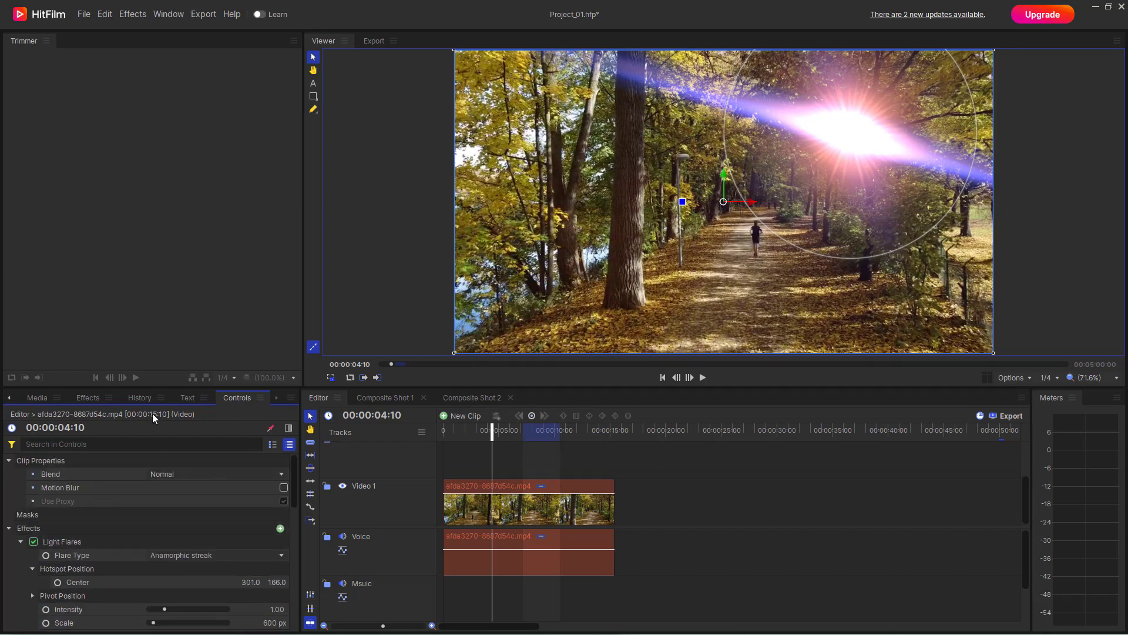
left_click(94, 403)
left_click(62, 536)
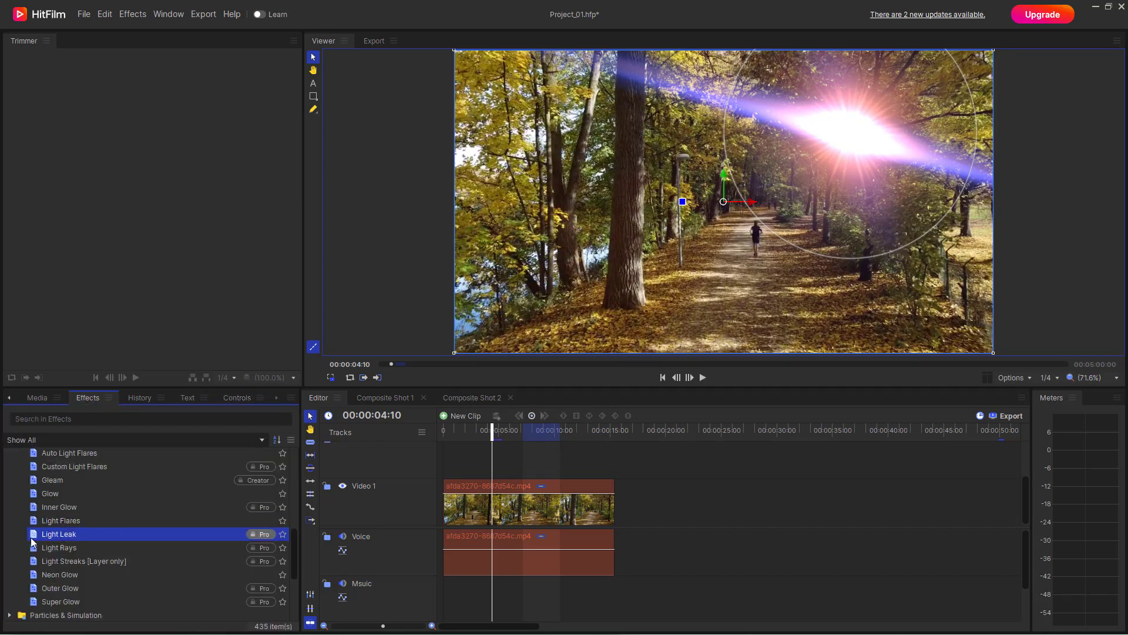
left_click_drag(34, 536, 457, 500)
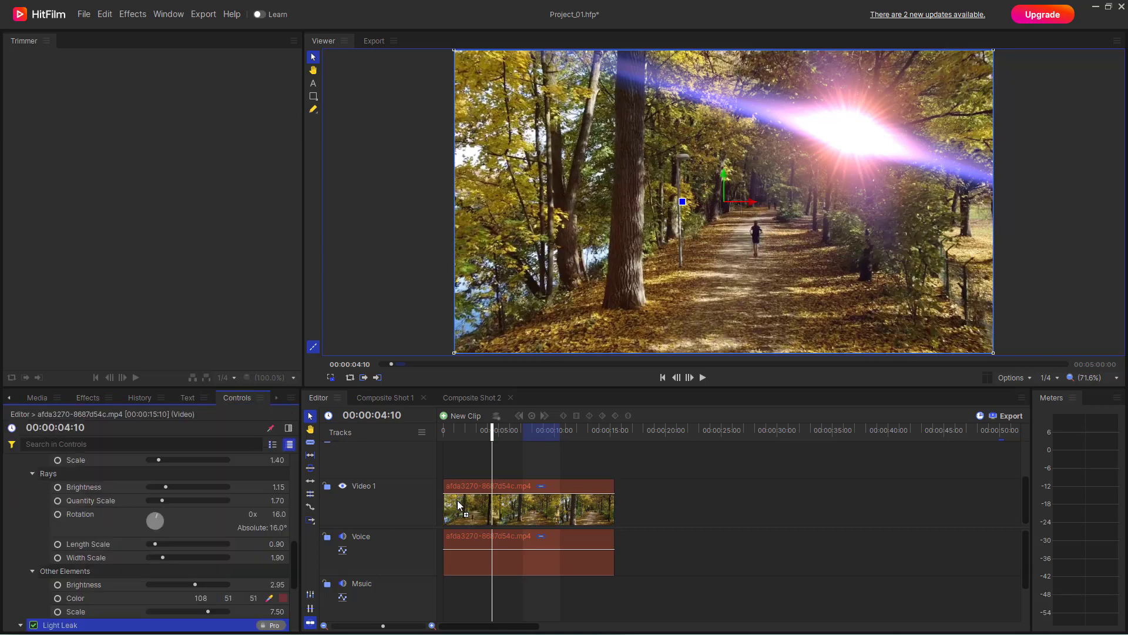
scroll(146, 540, "down", 3)
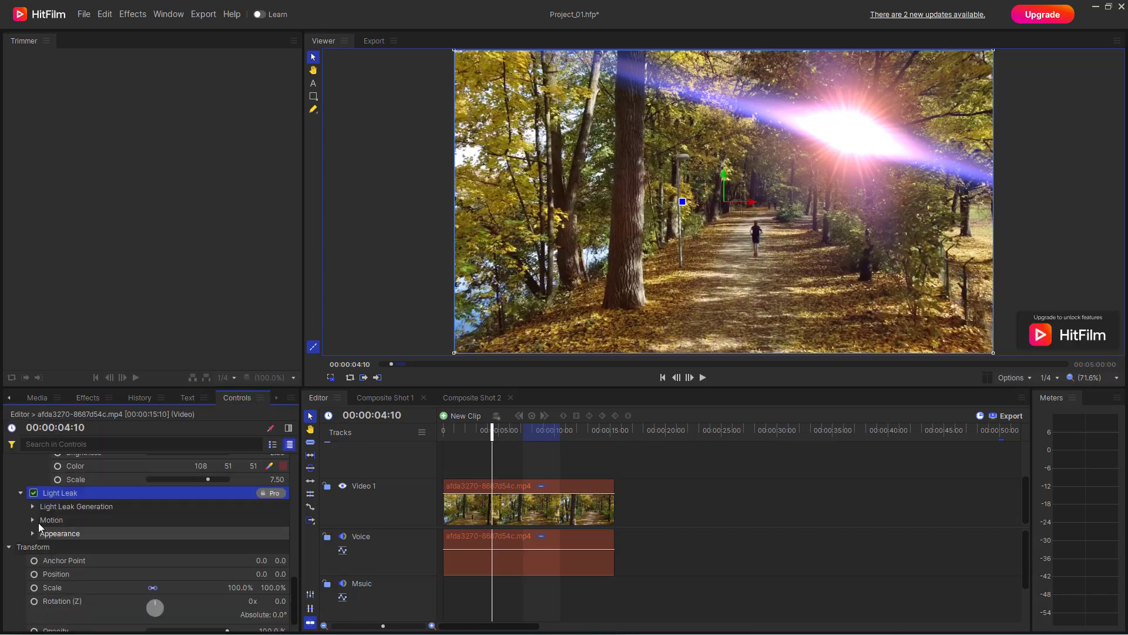
Step: Set the light leak generation to threshold 7%, scale 1108.9%, stretch -1800, rotation 50°, frequency 15 Hz and seed 2,000
left_click(32, 506)
left_click_drag(192, 517, 162, 563)
scroll(172, 570, "down", 3)
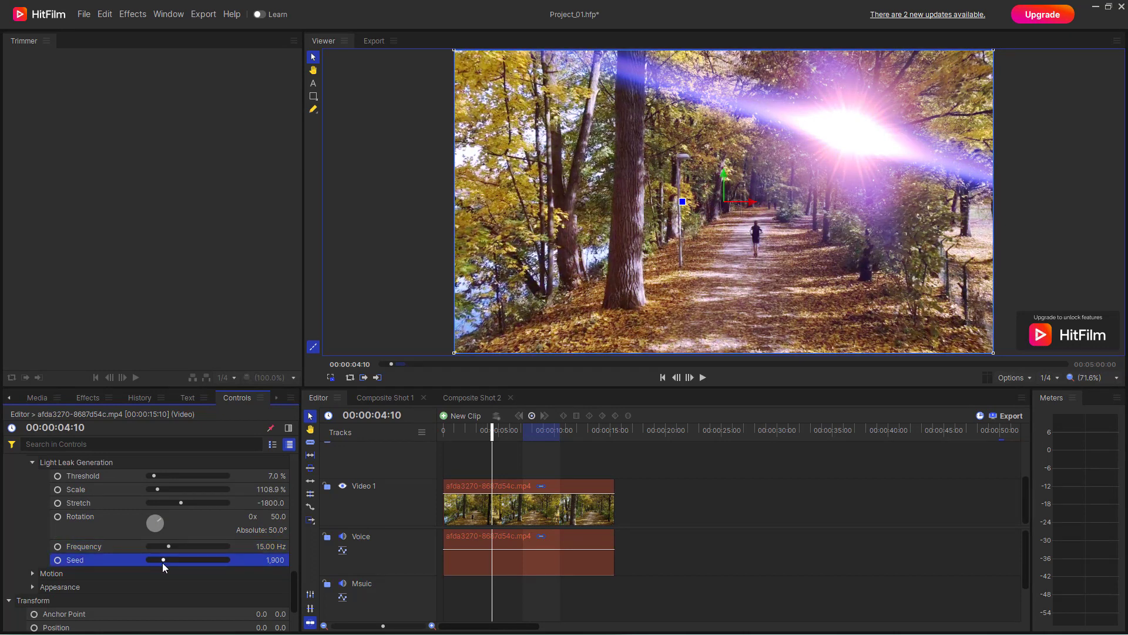
Step: Set the light leak's motion speed to 330 px and its direction to 70°
left_click(32, 573)
scroll(144, 569, "down", 3)
scroll(145, 569, "down", 3)
mouse_move(162, 491)
left_mouse_down()
mouse_move(173, 490)
mouse_move(164, 509)
left_mouse_up()
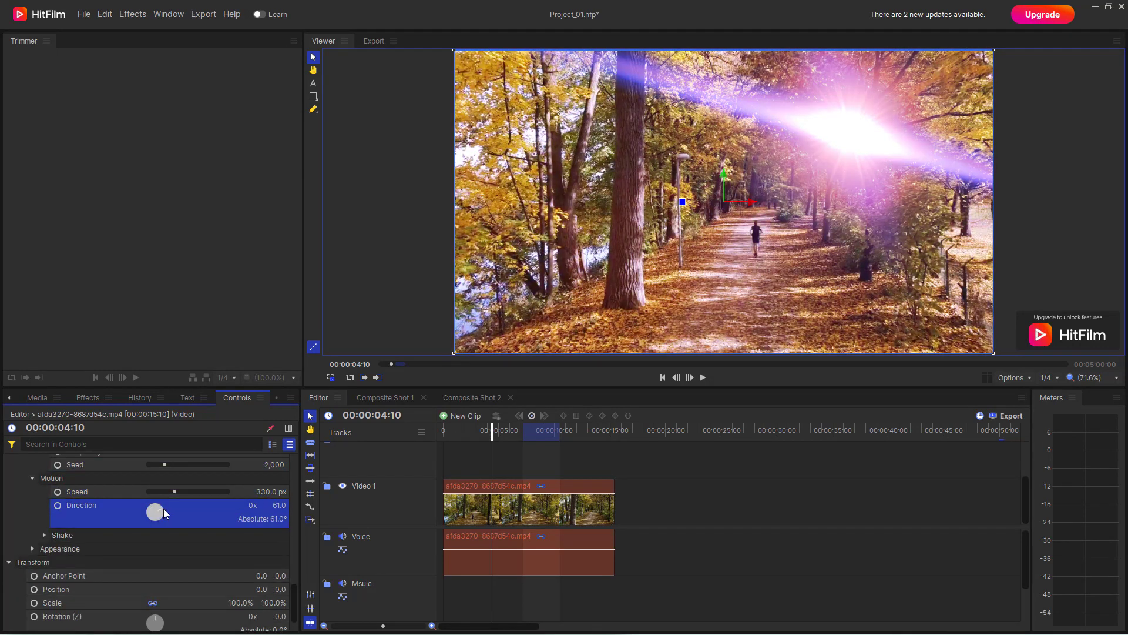
Step: Set the light leak's shake to amount 31%, translation 3100 px, rotation 61.2 and frequency 4.80 Hz
left_click(32, 547)
left_click(44, 535)
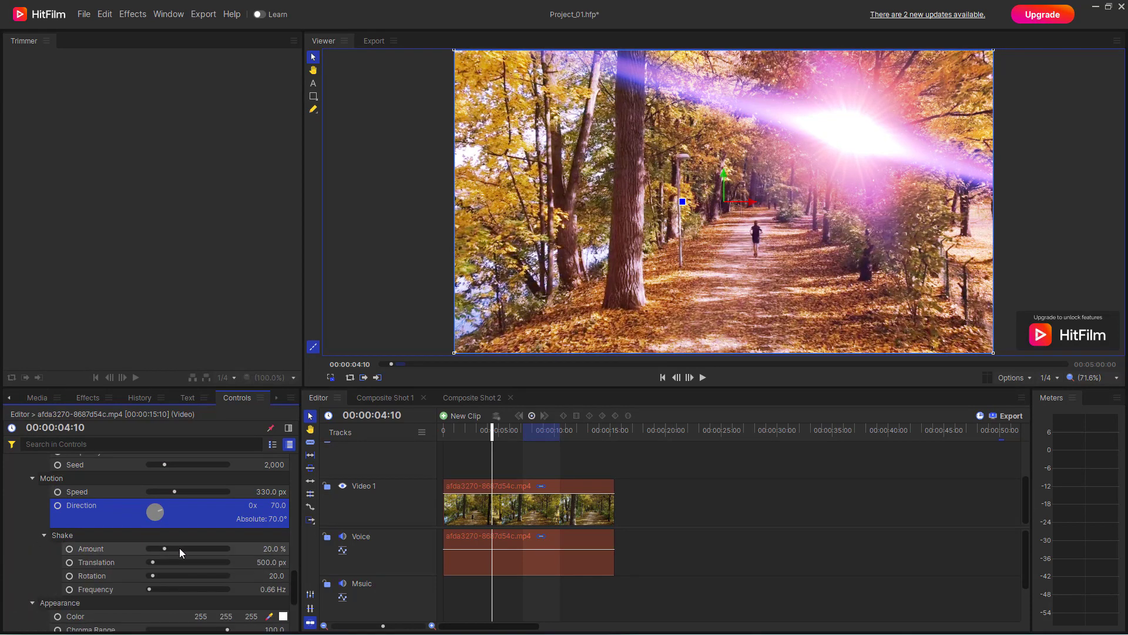
mouse_move(178, 548)
left_mouse_down()
mouse_move(162, 531)
mouse_move(155, 546)
left_mouse_up()
left_click(174, 561)
scroll(180, 548, "down", 1)
scroll(179, 548, "down", 1)
Step: Set the light leak's appearance to a muted red color (147, 95, 95), chroma range 47 and brightness 150
left_click(283, 528)
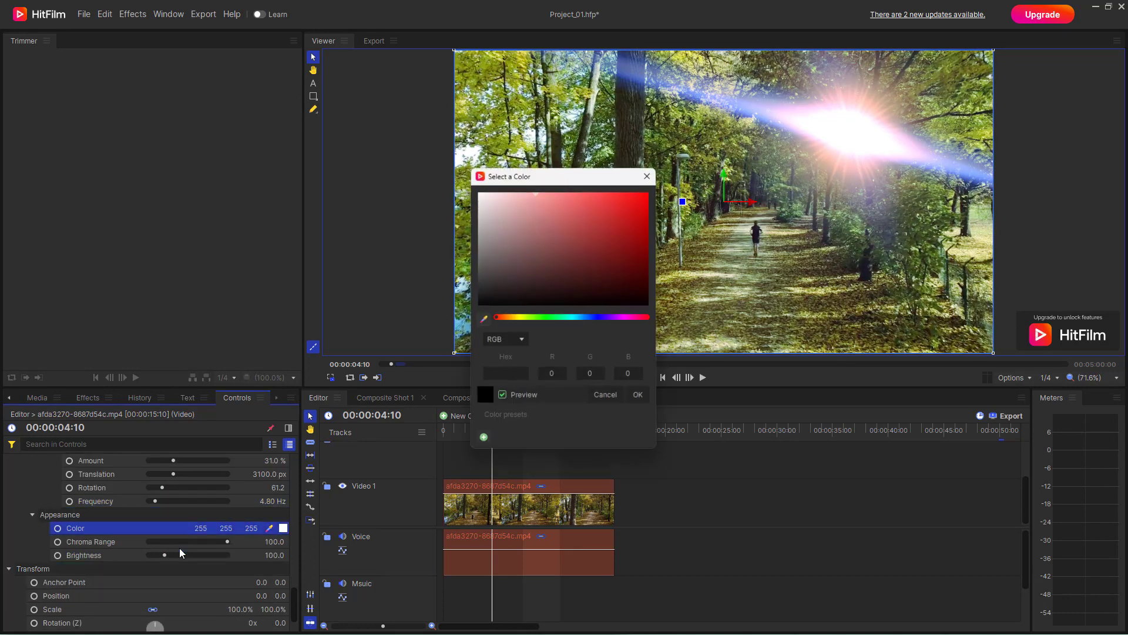
mouse_move(528, 273)
left_mouse_down()
mouse_move(536, 191)
mouse_move(540, 241)
left_mouse_up()
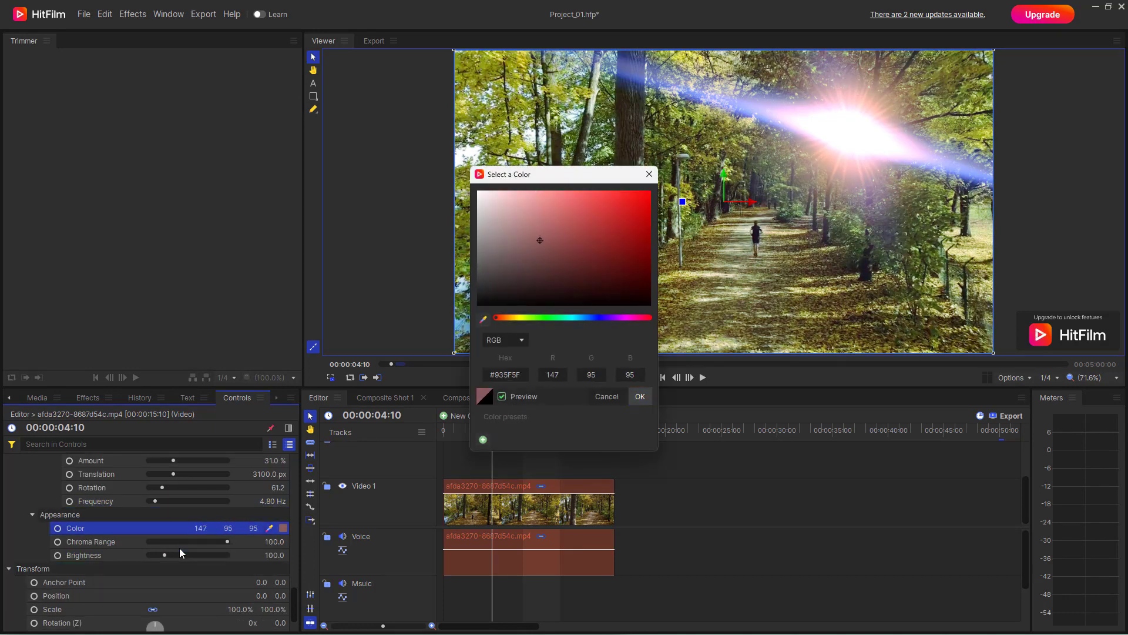
left_click(640, 396)
left_click_drag(227, 541, 186, 541)
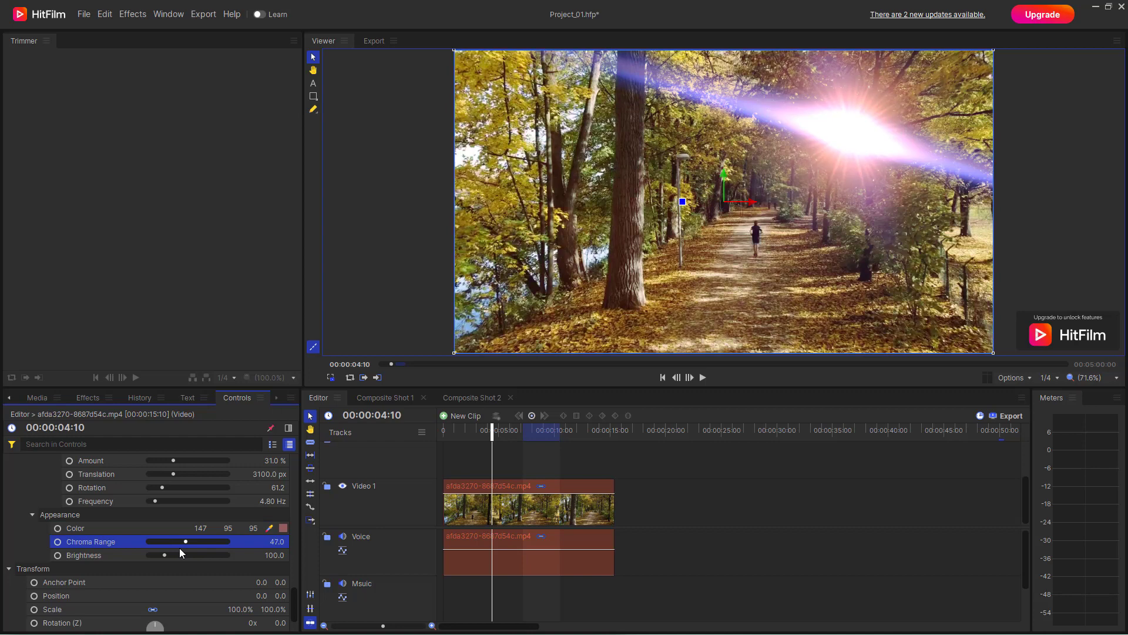
left_click(180, 553)
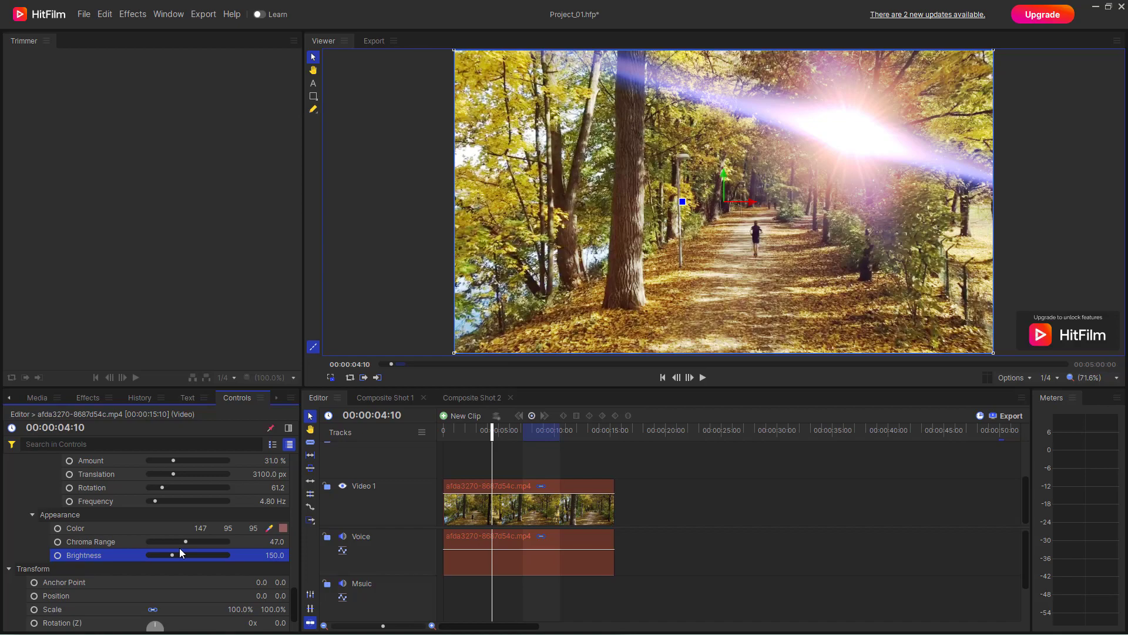
Step: Play the clip to preview the flare and light leak effects, stopping at about 11 seconds
key("space")
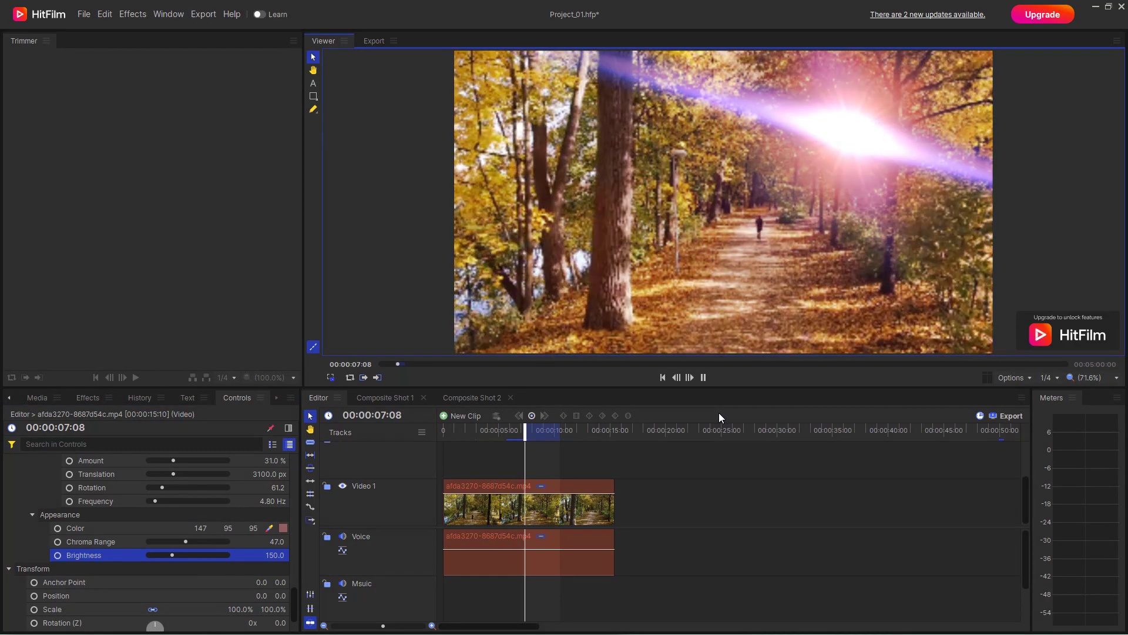
left_click(705, 378)
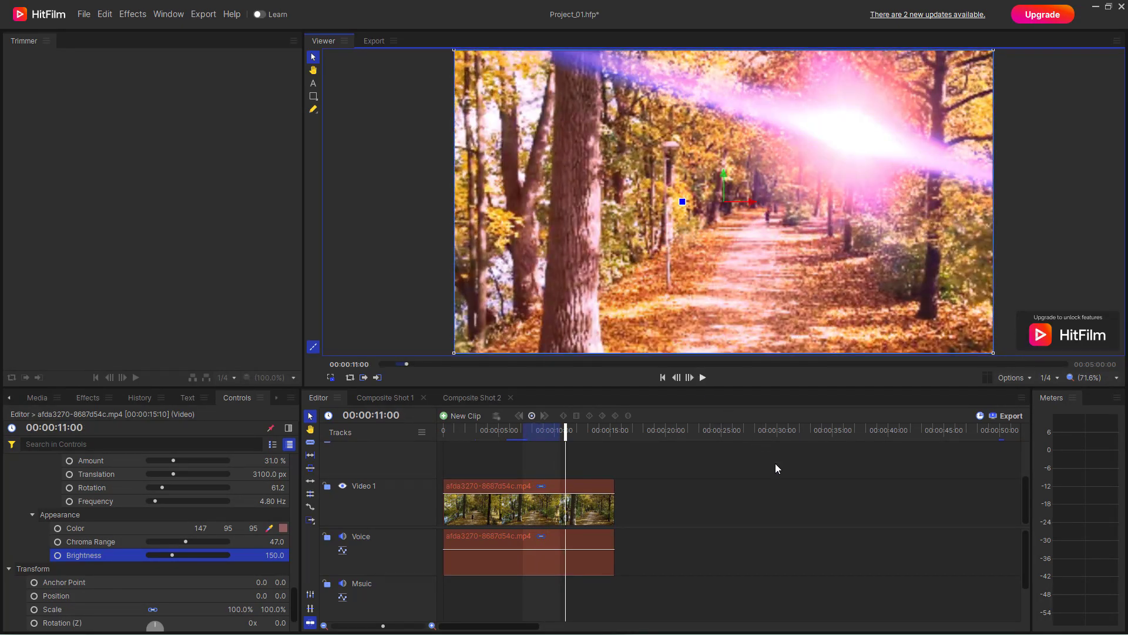